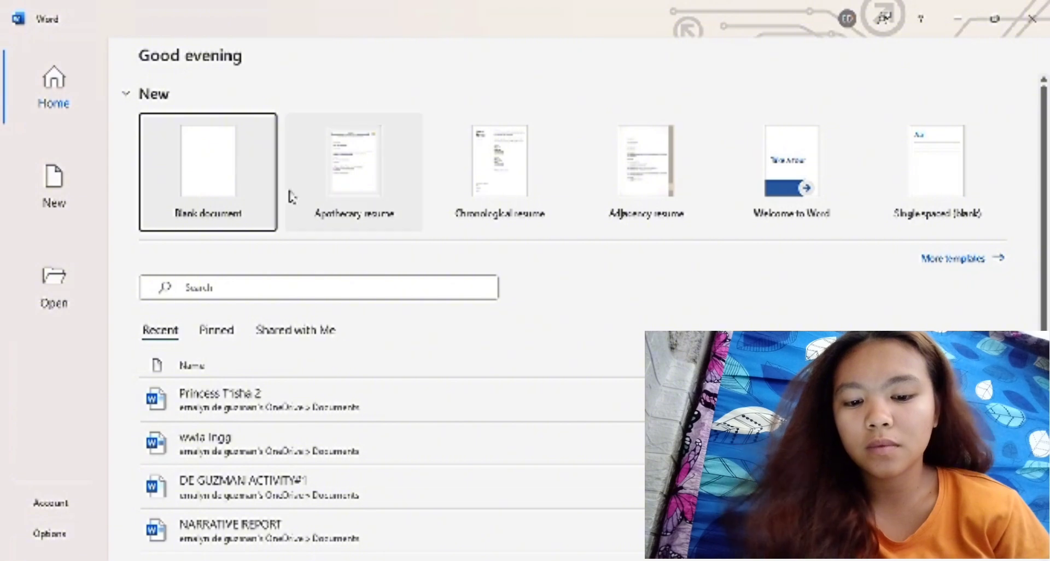
Create a blank document and enter the person's full name on the first line.
{"action": "scroll", "coordinate": [284, 369], "scroll_direction": "down", "scroll_amount": 3}
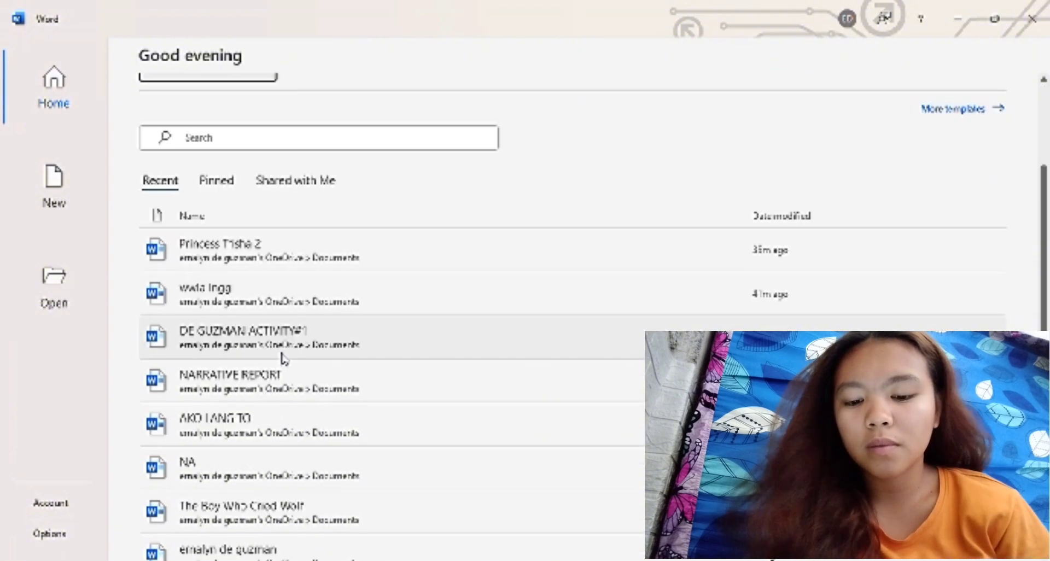
{"action": "scroll", "coordinate": [284, 361], "scroll_direction": "up", "scroll_amount": 3}
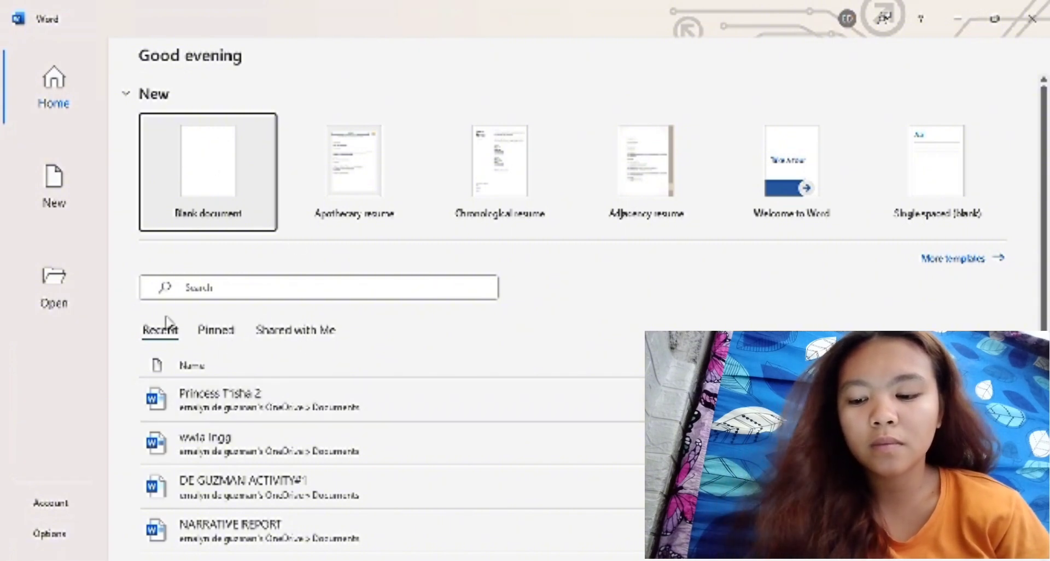
{"action": "left_click", "coordinate": [261, 207]}
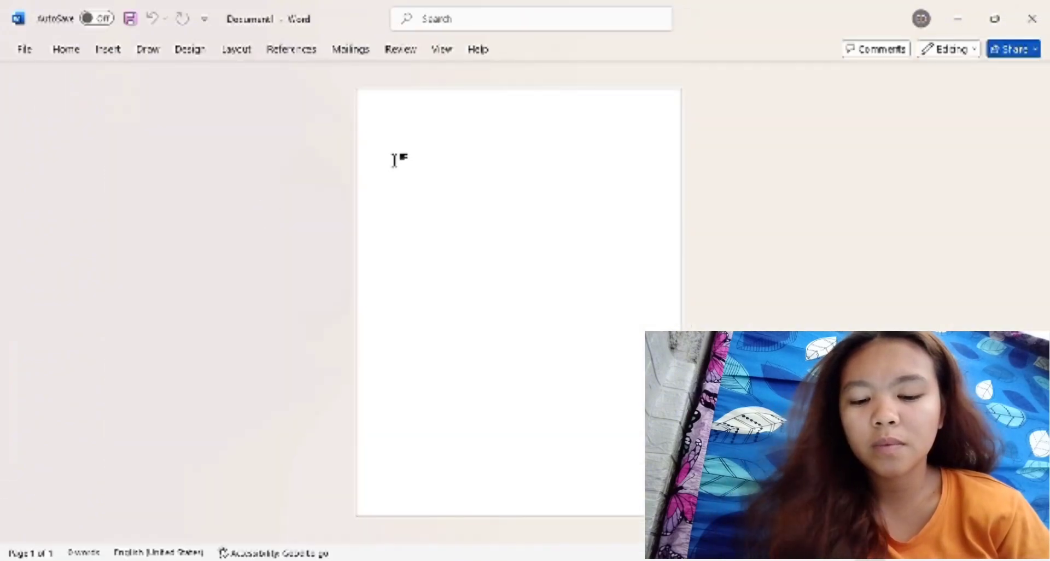
{"action": "type", "text": "word"}
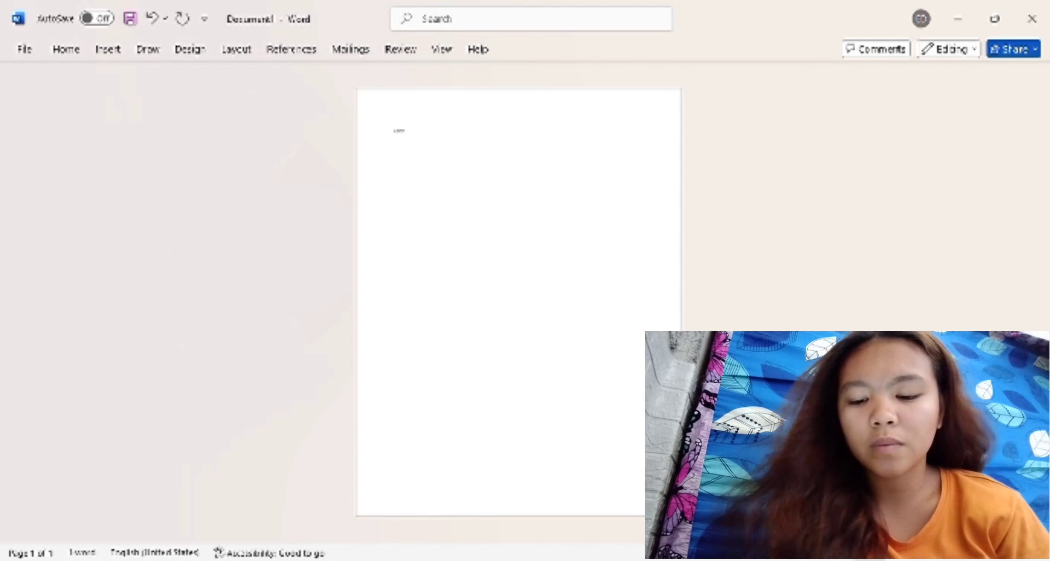
{"action": "type", "text": " ips"}
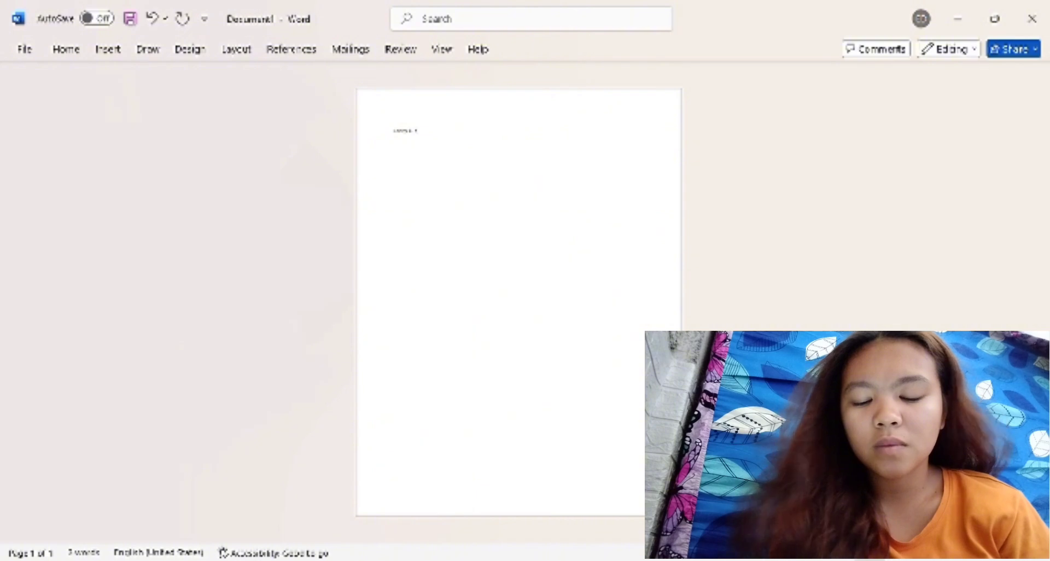
{"action": "type", "text": "um"}
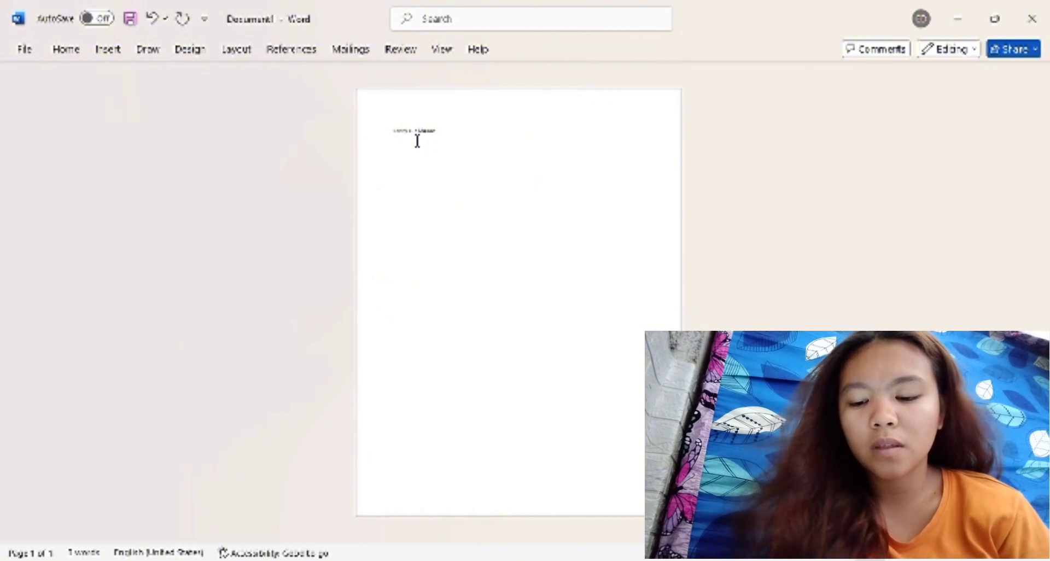
{"action": "key", "text": "ctrl+e"}
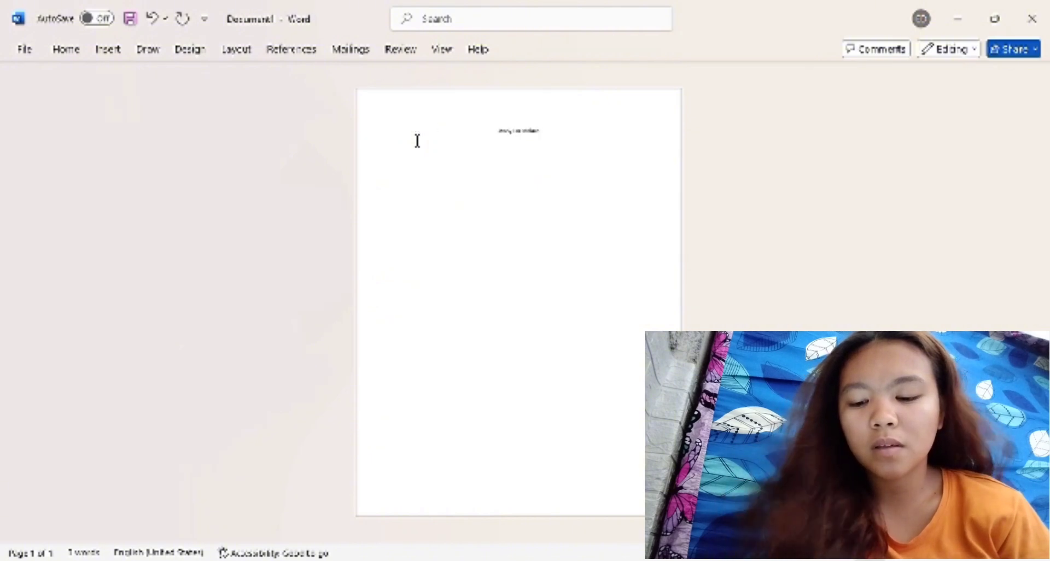
{"action": "key", "text": "ctrl+a"}
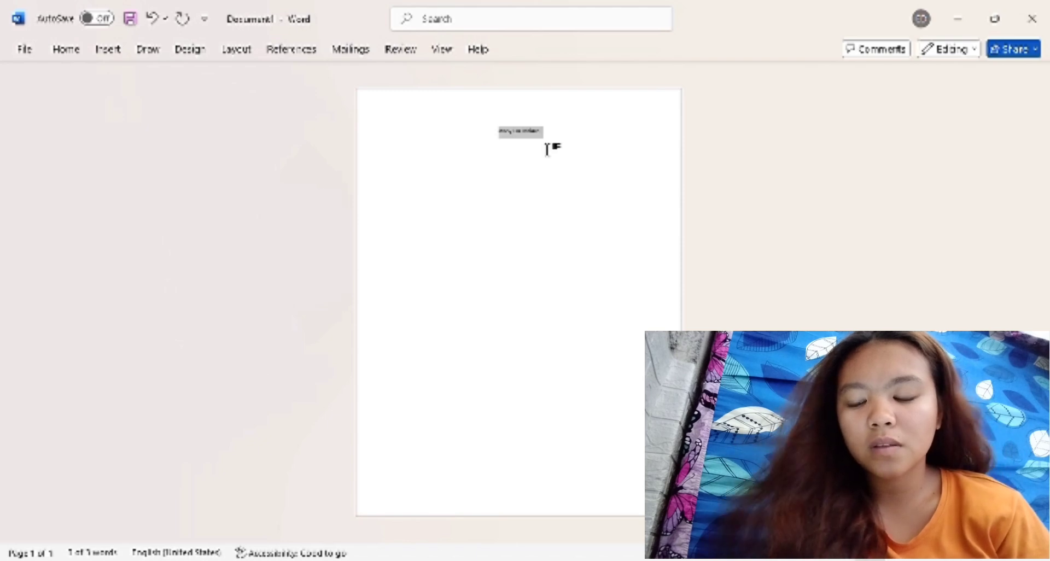
{"action": "key", "text": "ctrl+z"}
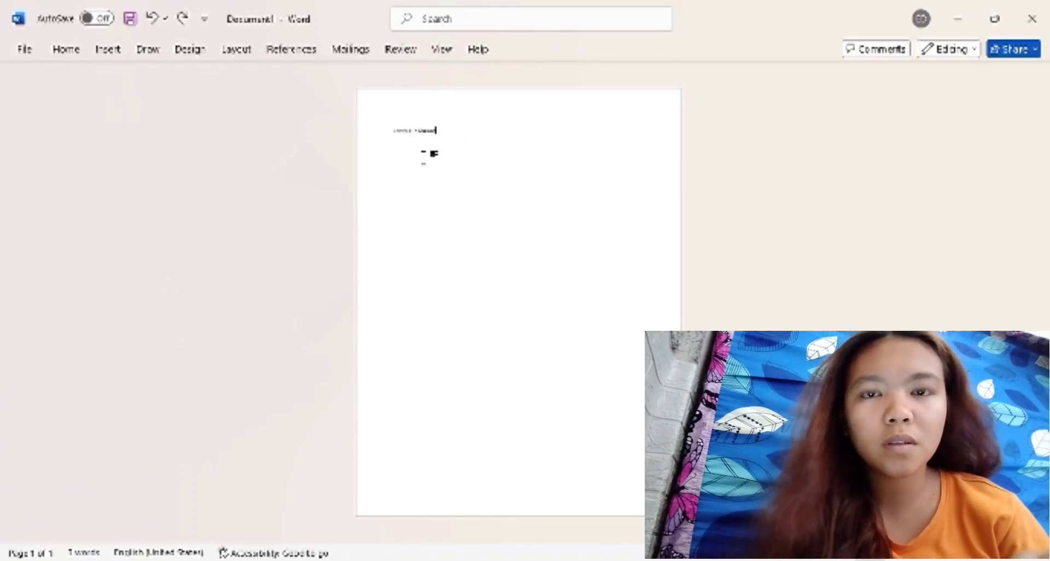
Centre the full name on the page and increase its font size by four small increments.
{"action": "key", "text": "ctrl+a"}
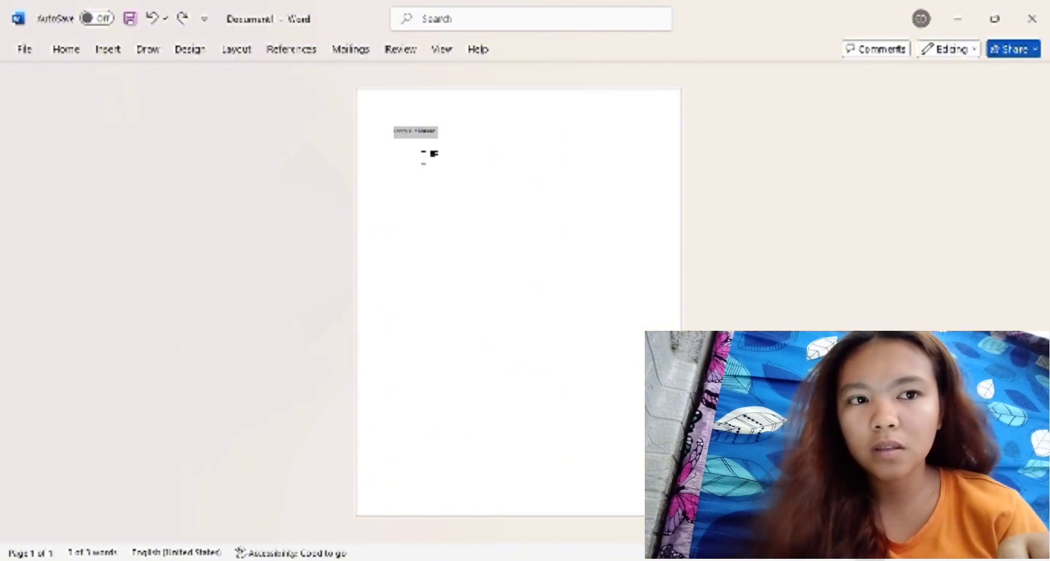
{"action": "key", "text": "ctrl+e"}
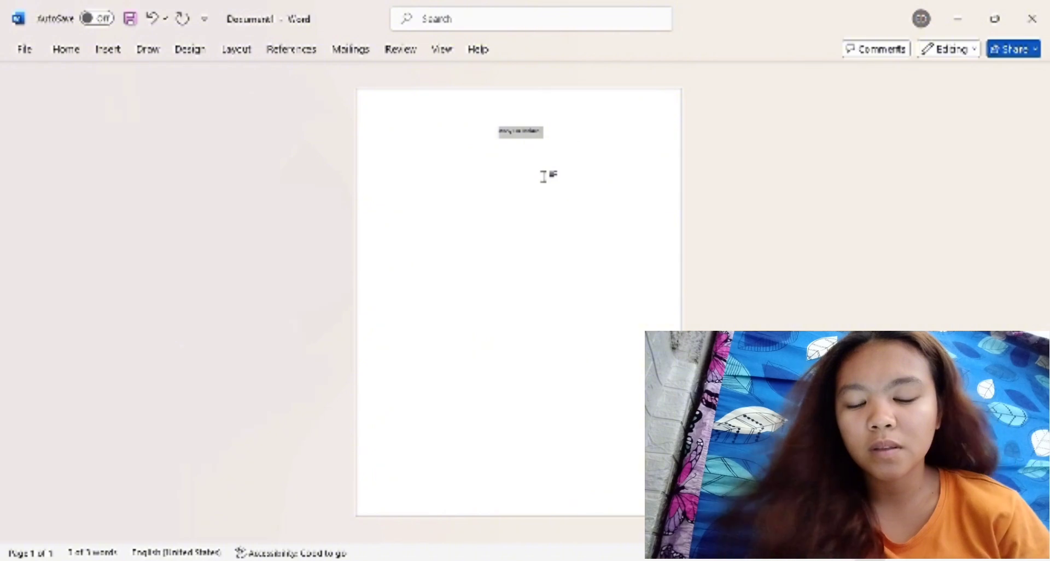
{"action": "key", "text": "ctrl+]"}
{"action": "key", "text": "ctrl+]"}
{"action": "key", "text": "ctrl+]"}
{"action": "key", "text": "ctrl+]"}
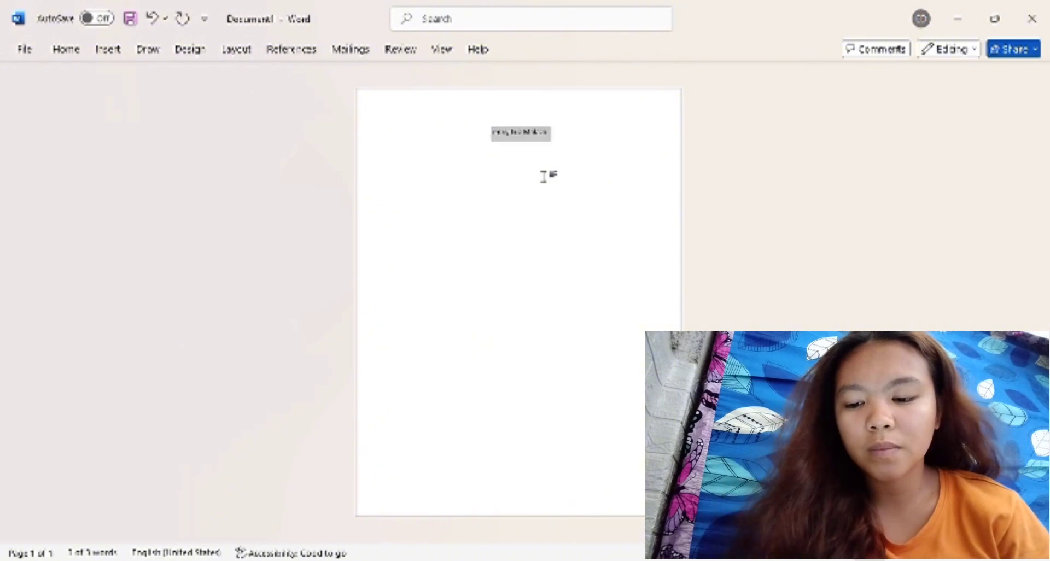
{"action": "key", "text": "ctrl+]"}
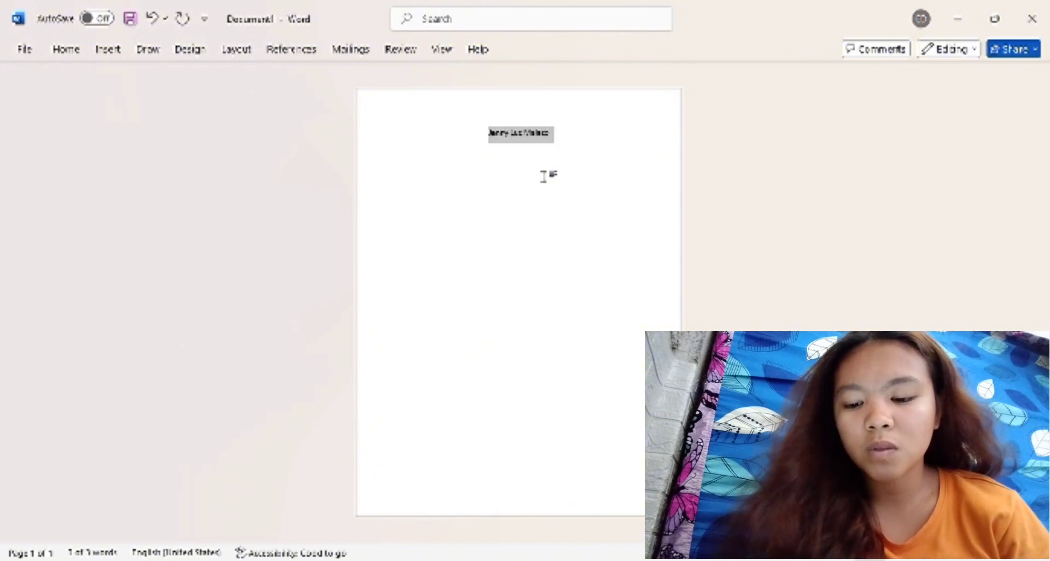
{"action": "left_click", "coordinate": [494, 194]}
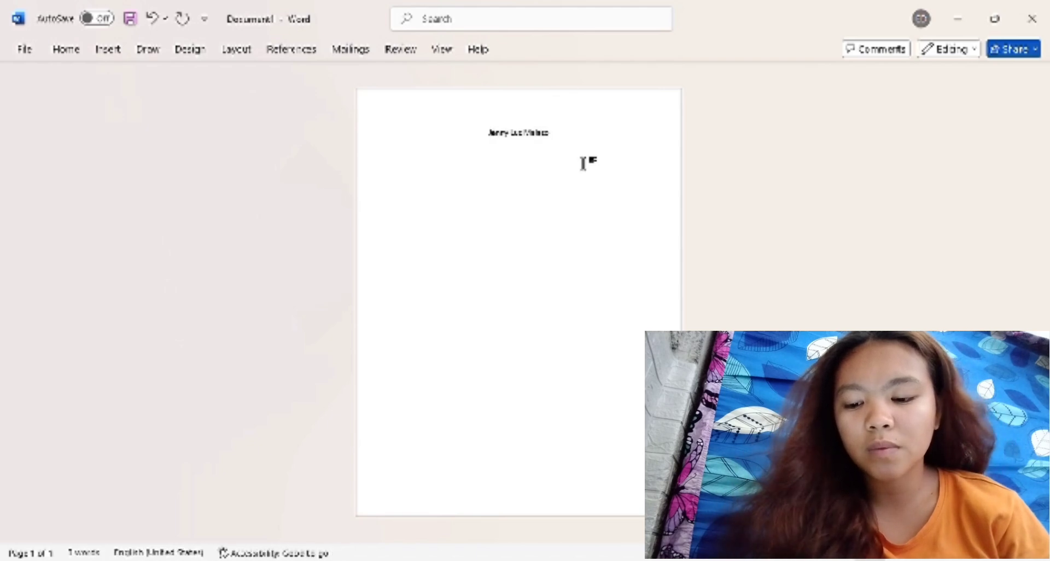
Apply underline and italic formatting to the entire name heading.
{"action": "key", "text": "ctrl+a"}
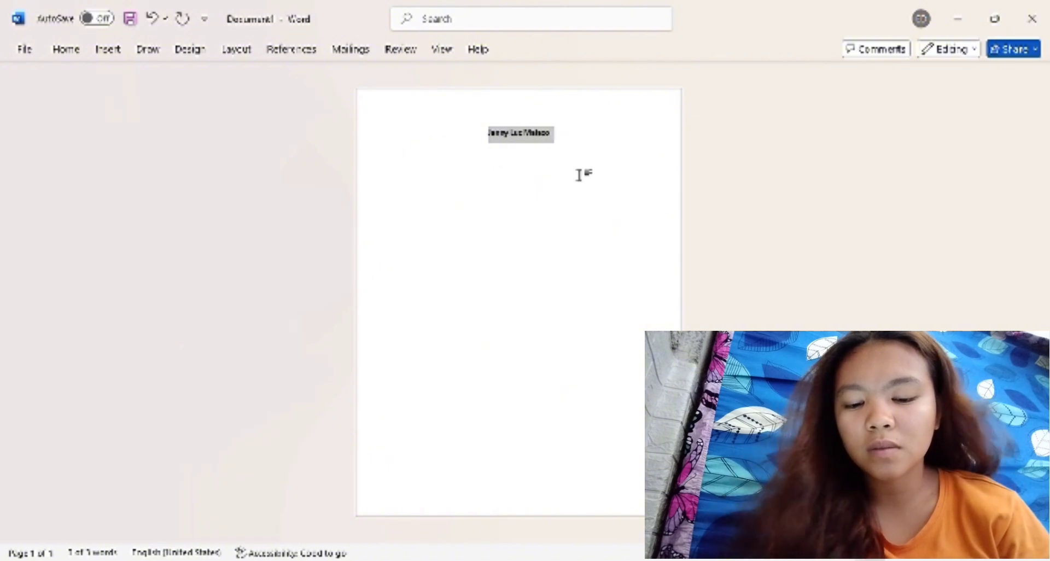
{"action": "key", "text": "ctrl+u"}
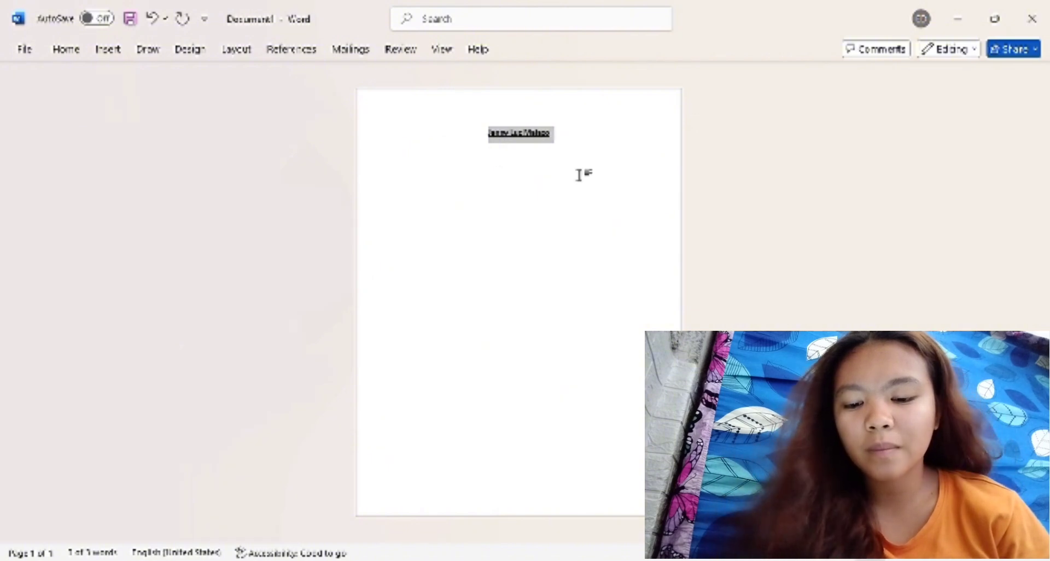
{"action": "key", "text": "ctrl+i"}
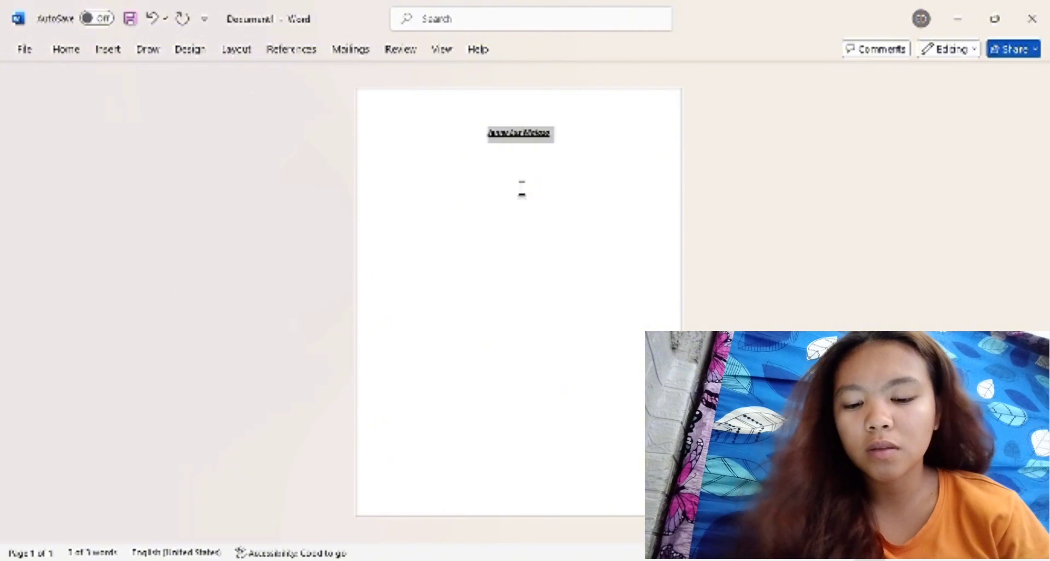
Enlarge the name heading further, stepping its font size up and down to fine-tune it, and deselect it.
{"action": "key", "text": "ctrl+shift+period"}
{"action": "key", "text": "ctrl+shift+period"}
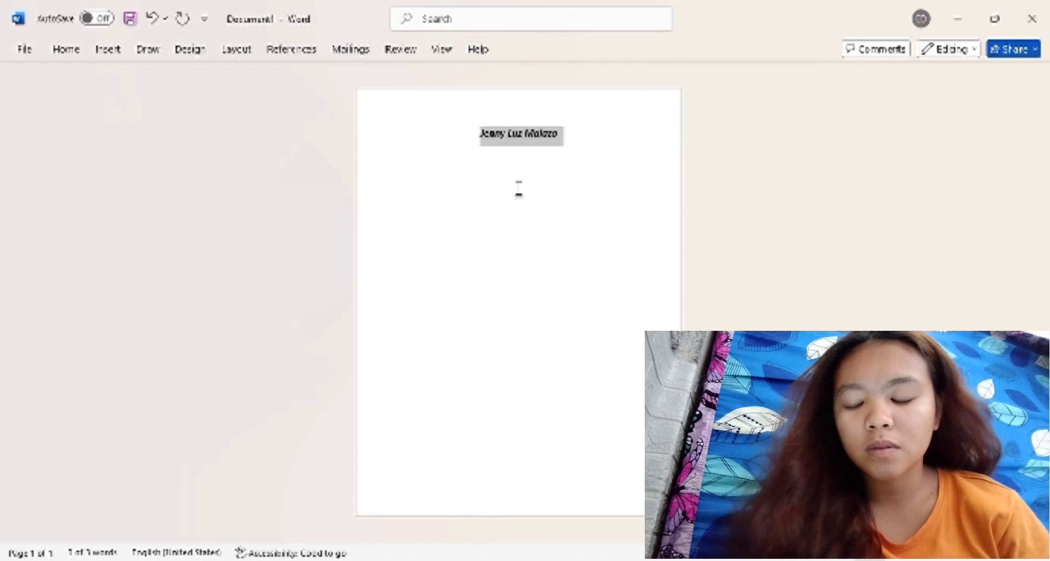
{"action": "key", "text": "ctrl+shift+comma"}
{"action": "key", "text": "ctrl+shift+comma"}
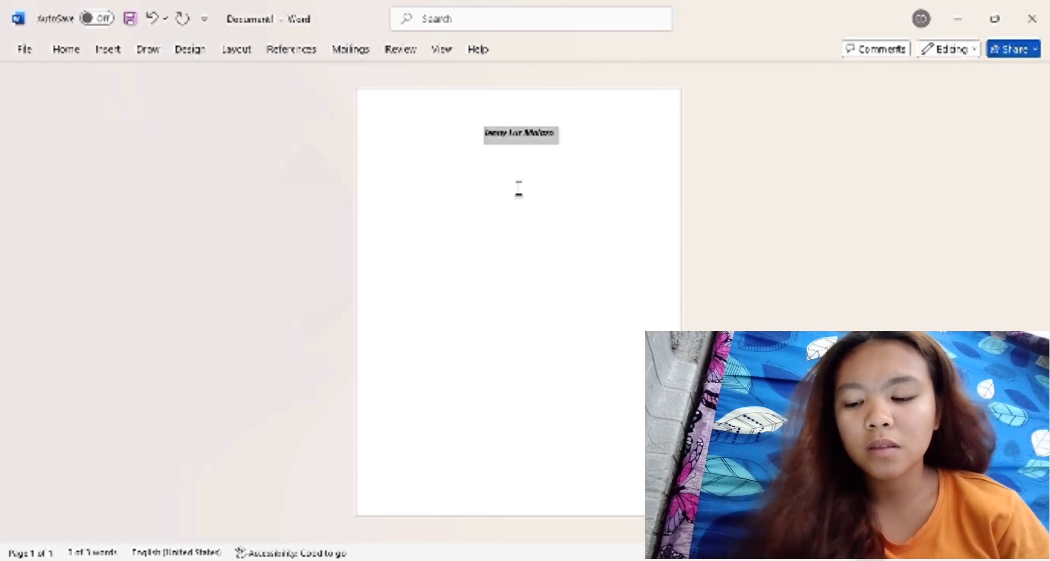
{"action": "key", "text": "ctrl+shift+period"}
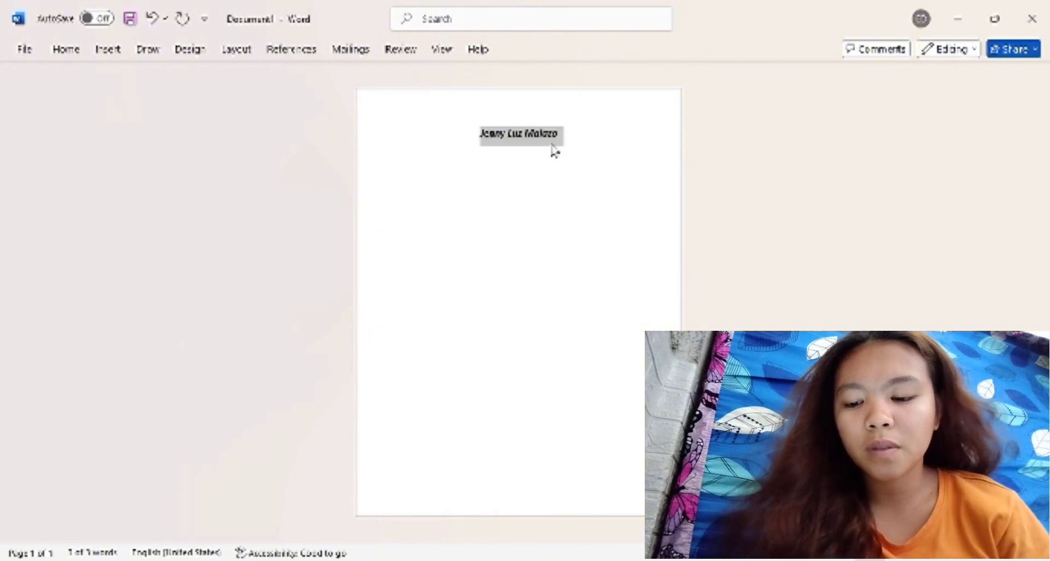
{"action": "left_click", "coordinate": [509, 179]}
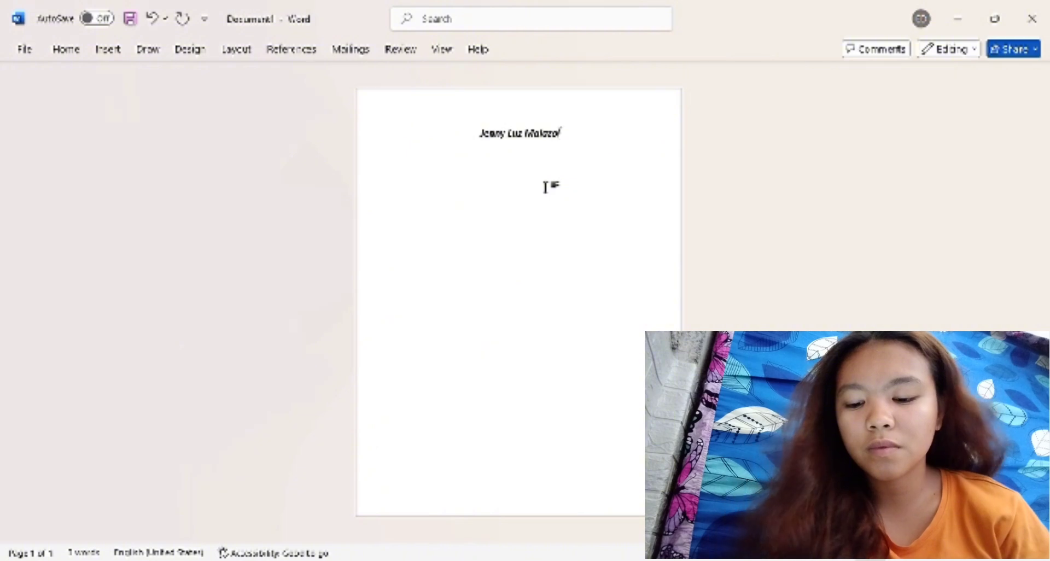
{"action": "key", "text": "ctrl+a"}
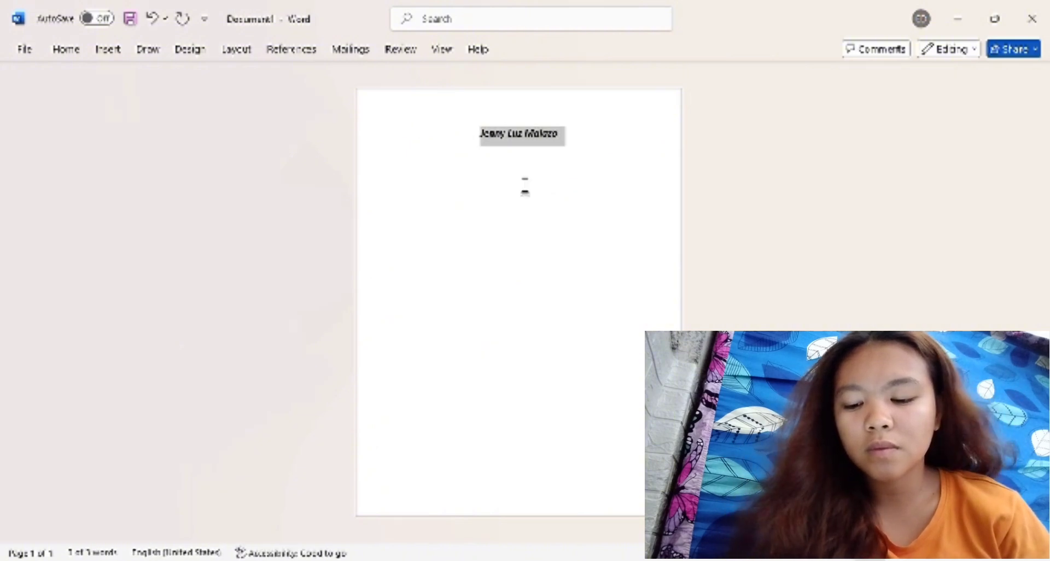
{"action": "key", "text": "ctrl+shift+period"}
{"action": "key", "text": "ctrl+shift+period"}
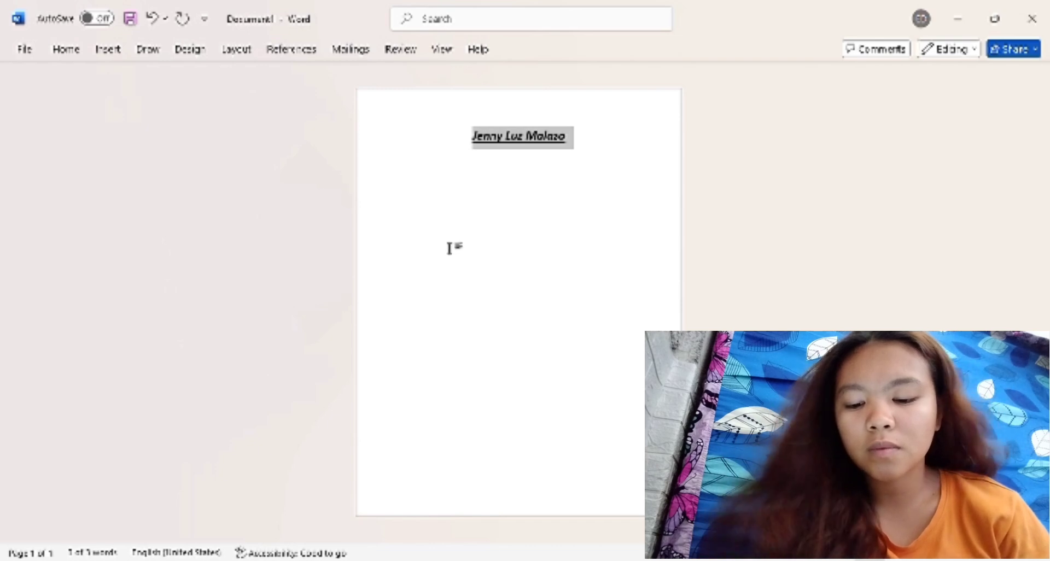
{"action": "key", "text": "ctrl+bracketright"}
{"action": "key", "text": "ctrl+bracketleft"}
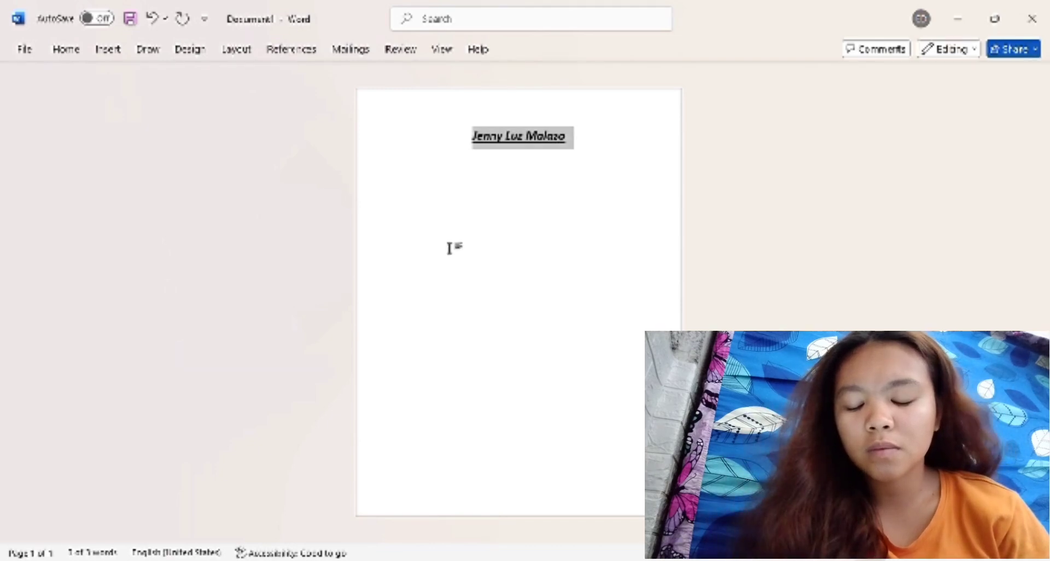
{"action": "key", "text": "ctrl+bracketleft"}
{"action": "left_click", "coordinate": [582, 182]}
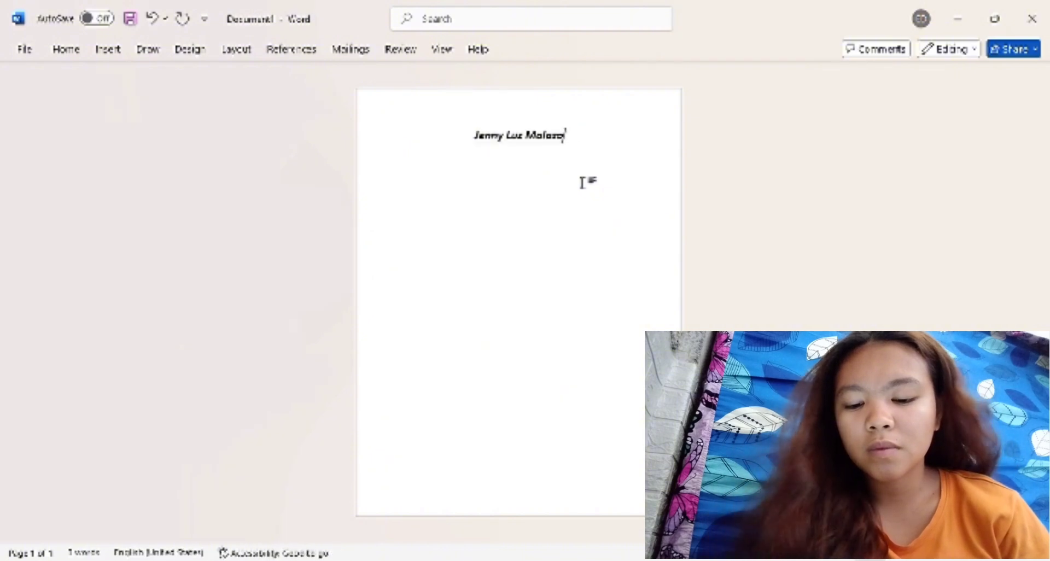
Start a new line below the name, open the recent document NA, and close the Accessibility Assistant in the new document.
{"action": "key", "text": "Return"}
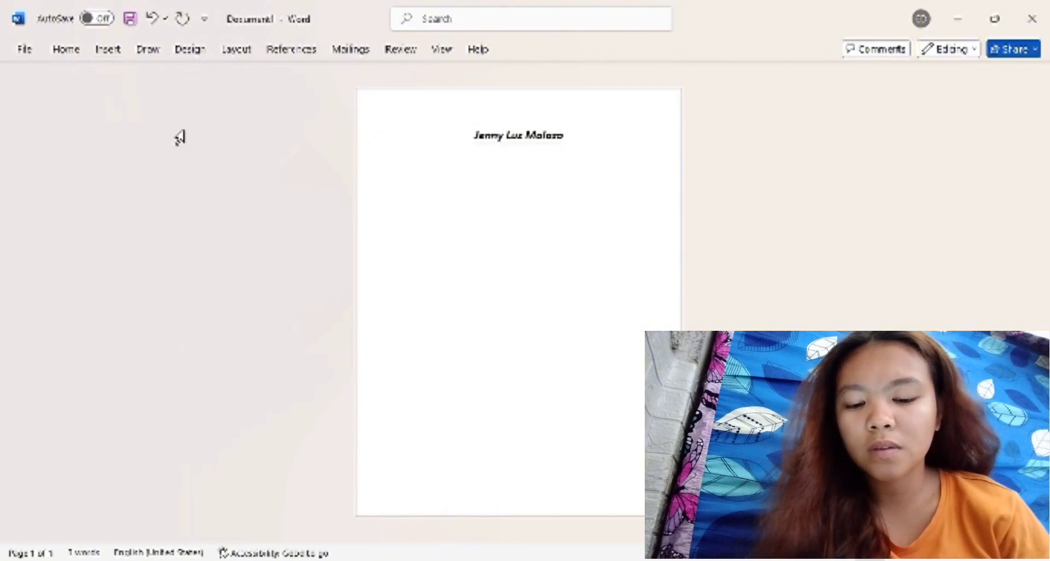
{"action": "left_click", "coordinate": [22, 48]}
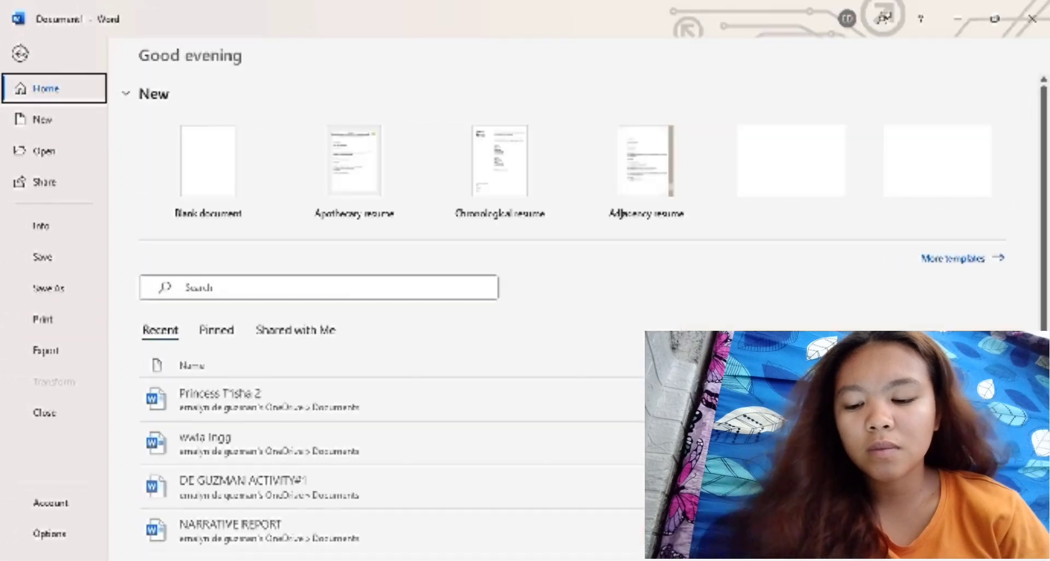
{"action": "scroll", "coordinate": [277, 422], "scroll_direction": "down", "scroll_amount": 2}
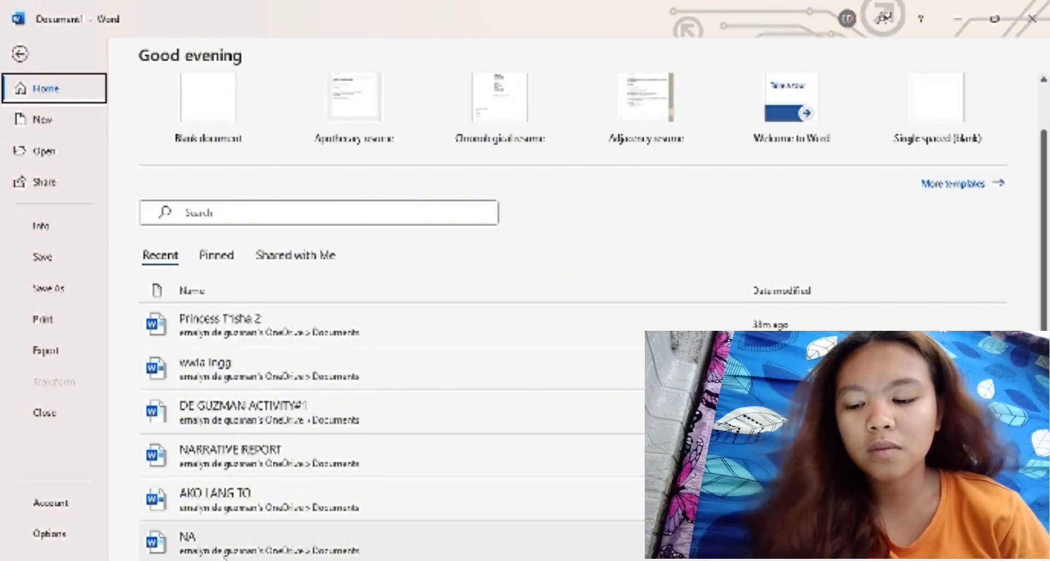
{"action": "double_click", "coordinate": [224, 554]}
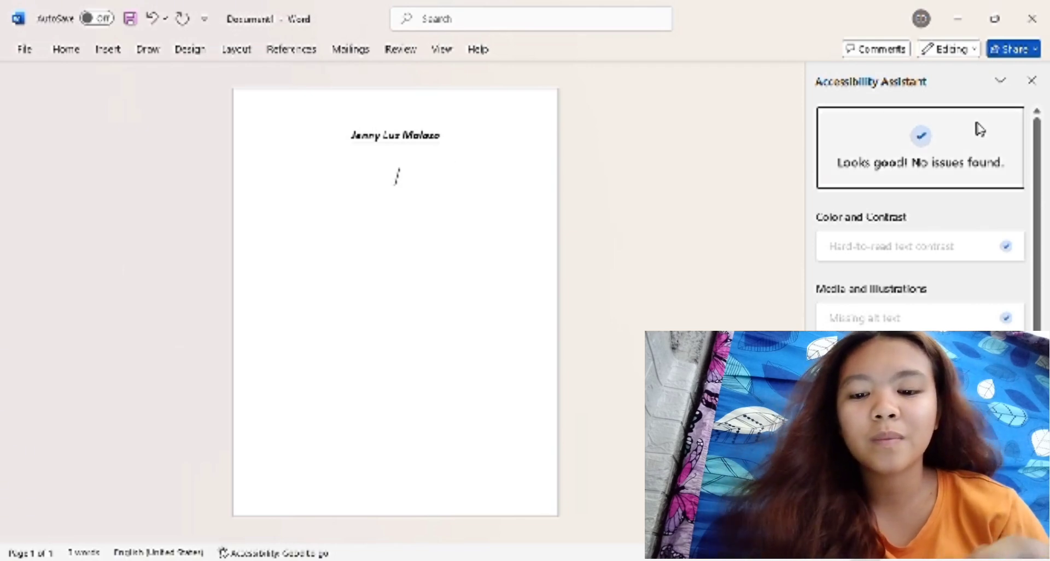
{"action": "left_click", "coordinate": [1032, 77]}
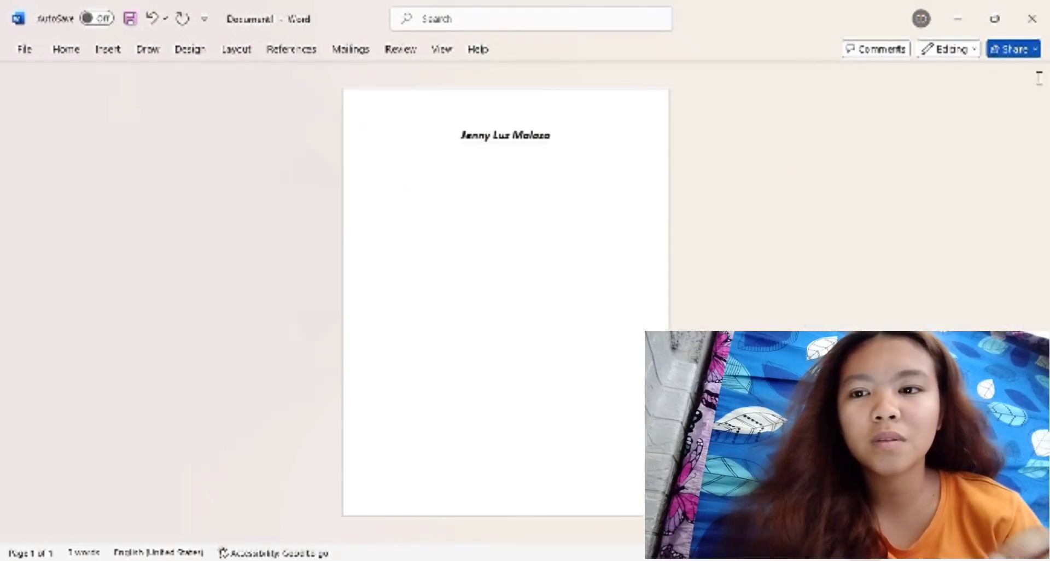
Reopen the recent document NA and paste its self-introduction paragraph below the name heading in the new document.
{"action": "left_click", "coordinate": [22, 47]}
{"action": "scroll", "coordinate": [118, 416], "scroll_direction": "down", "scroll_amount": 1}
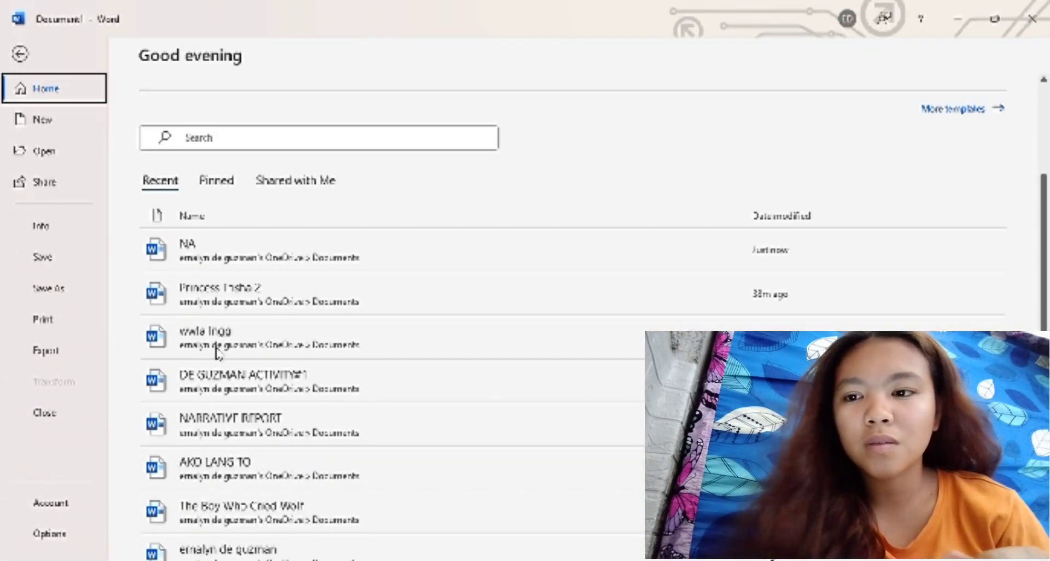
{"action": "left_click", "coordinate": [245, 257]}
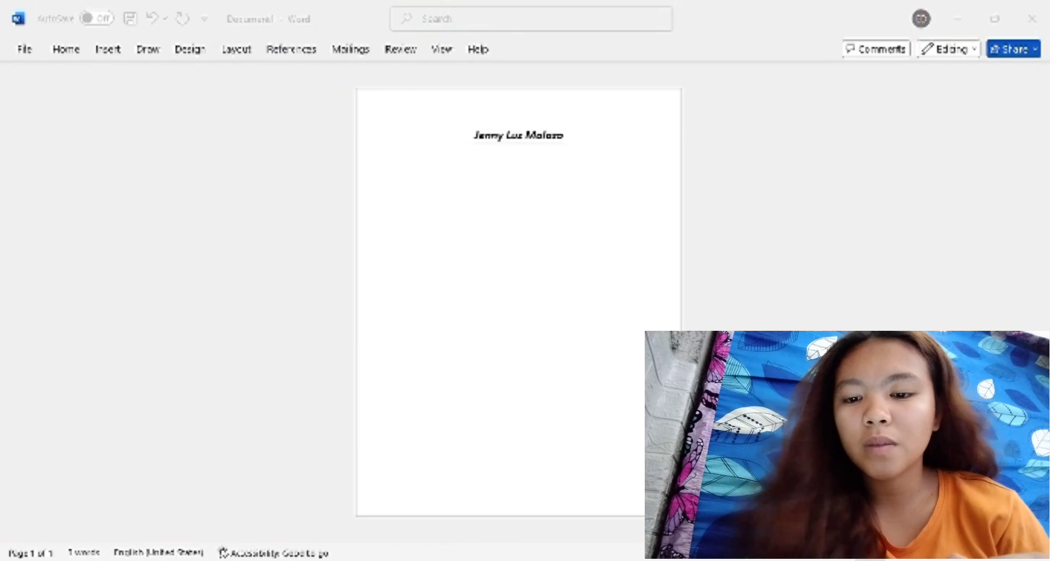
{"action": "left_click", "coordinate": [1023, 24]}
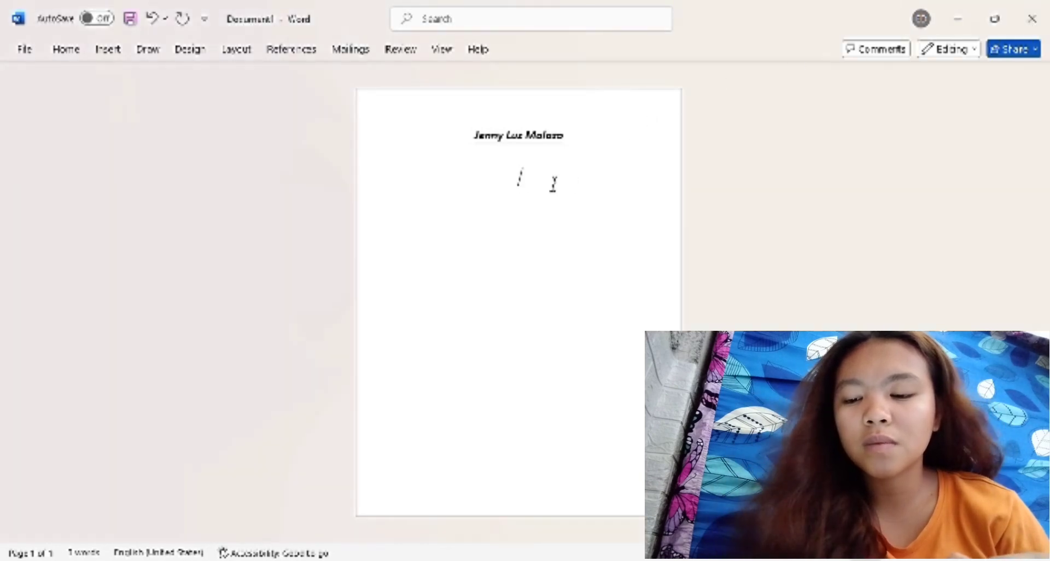
{"action": "key", "text": "ctrl+v"}
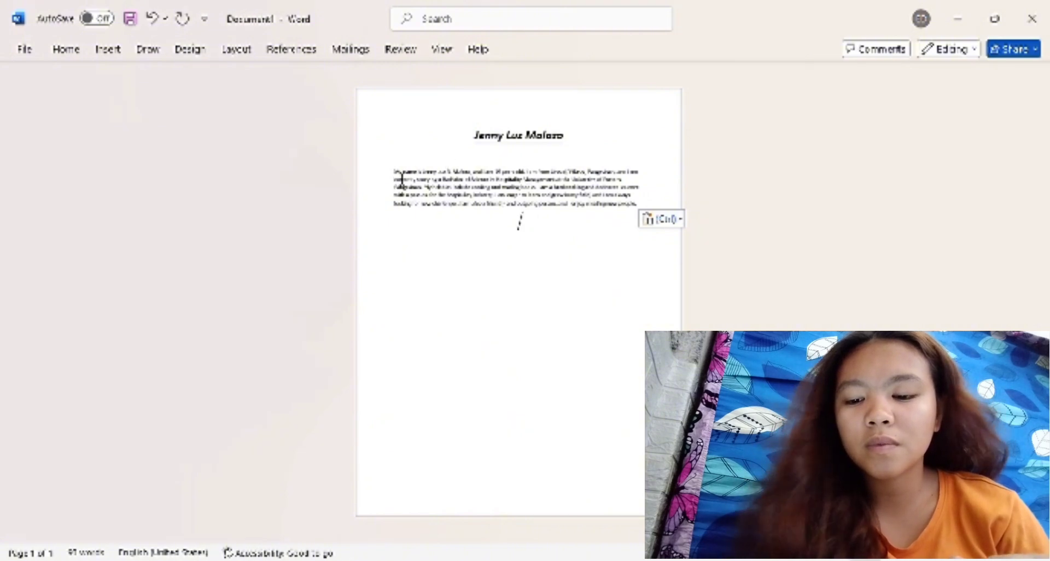
Justify the self-introduction paragraph and enlarge its text by four font-size increments.
{"action": "left_click_drag", "start_coordinate": [403, 177], "coordinate": [668, 240]}
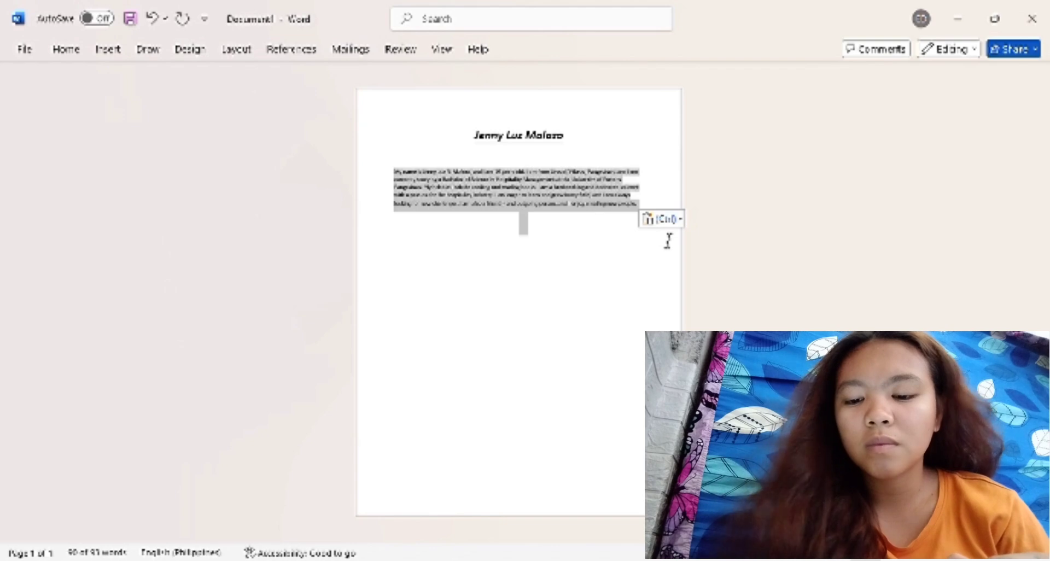
{"action": "key", "text": "ctrl+j"}
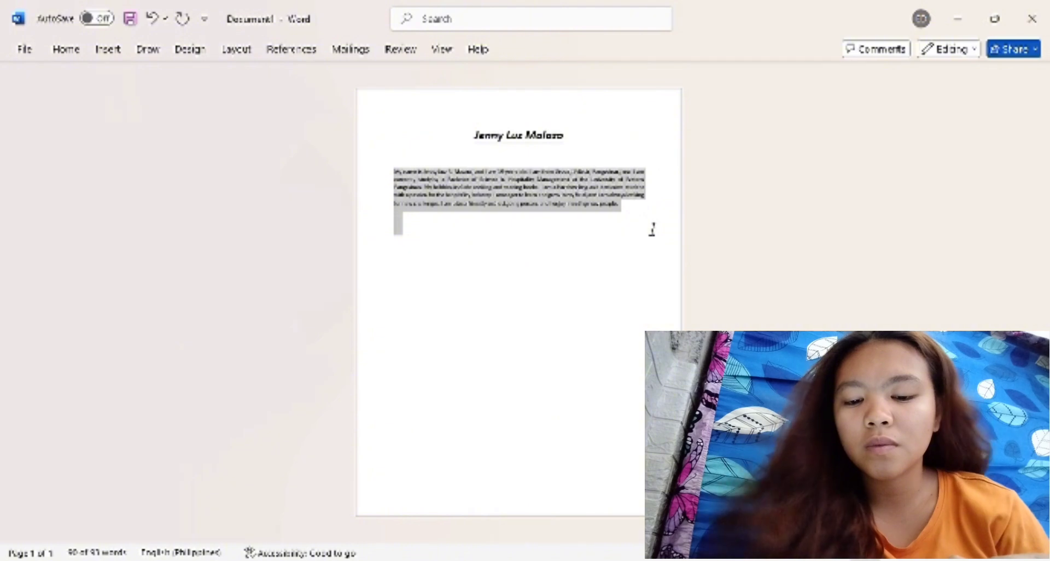
{"action": "key", "text": "ctrl+bracketright"}
{"action": "key", "text": "ctrl+bracketright"}
{"action": "key", "text": "ctrl+bracketright"}
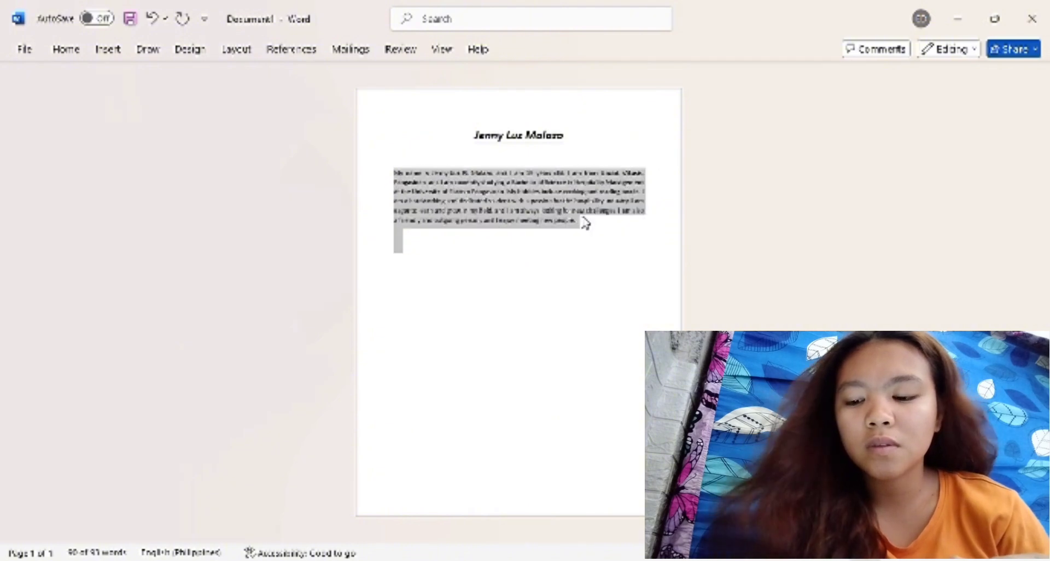
{"action": "key", "text": "ctrl+bracketright"}
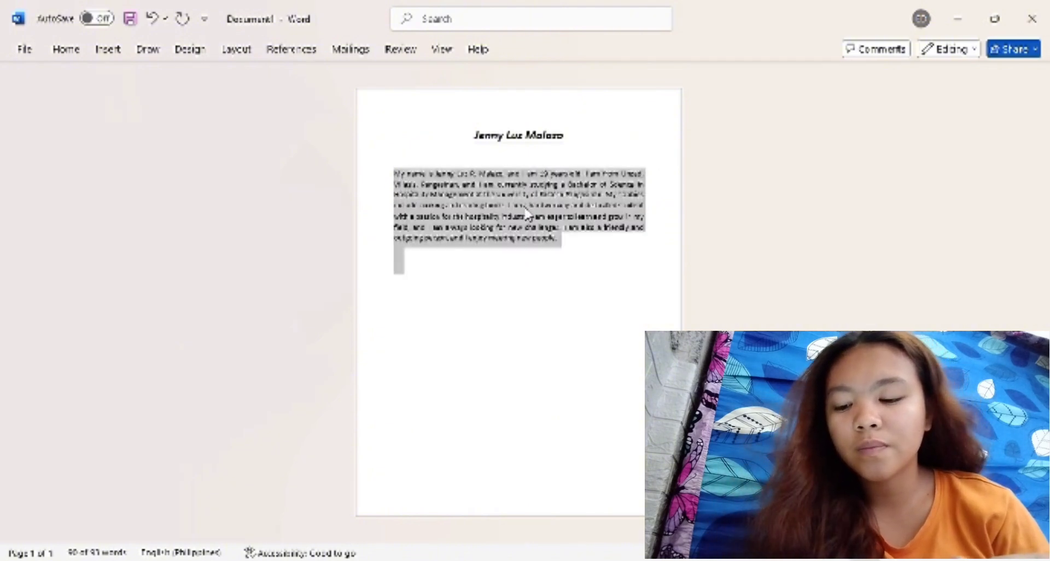
Add new lines below the self-introduction paragraph and start a bulleted list with solid round bullets there.
{"action": "left_click", "coordinate": [584, 247]}
{"action": "key", "text": "Return"}
{"action": "key", "text": "Return"}
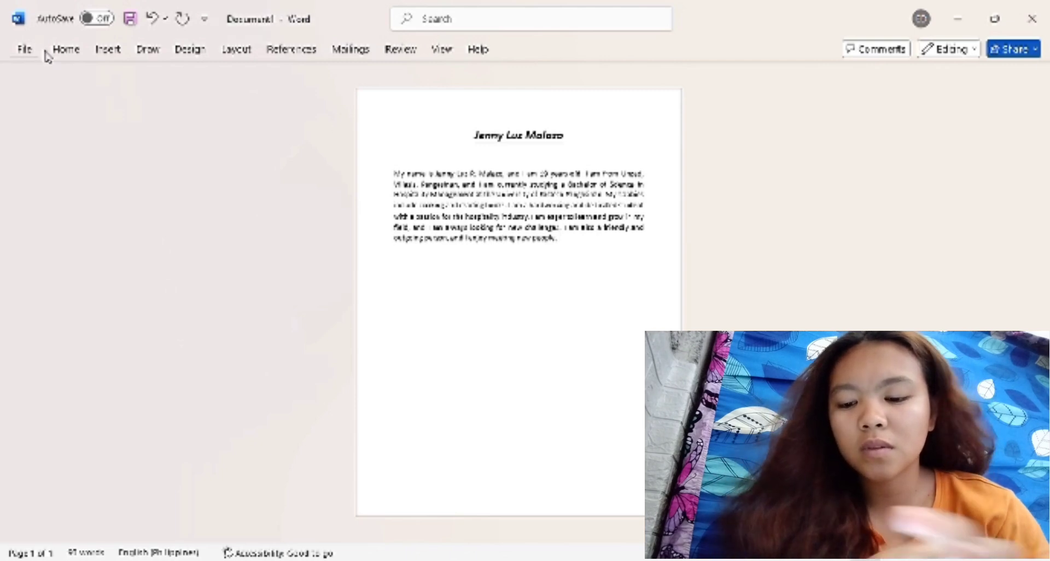
{"action": "left_click", "coordinate": [64, 51]}
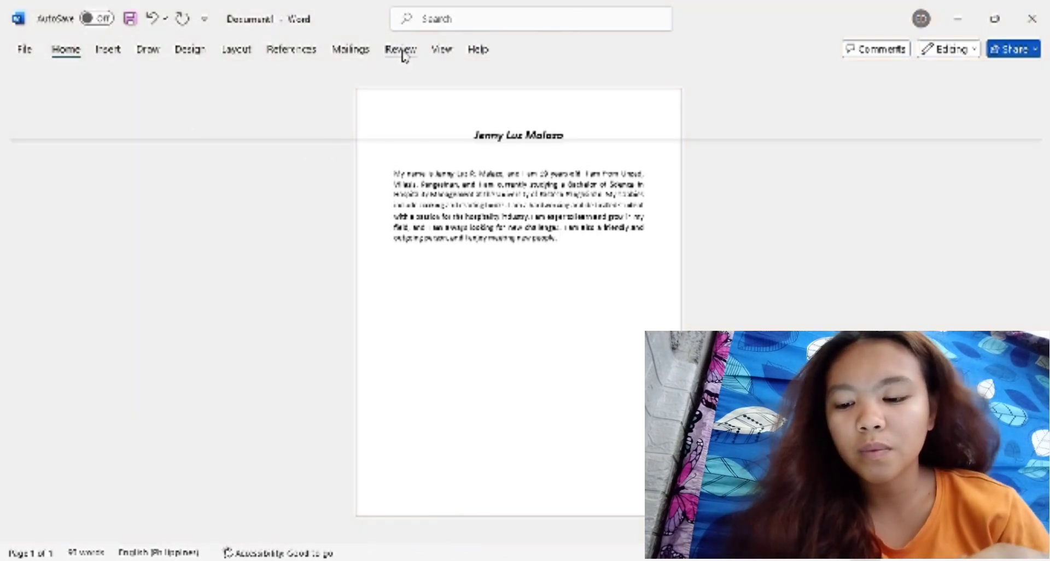
{"action": "left_click", "coordinate": [344, 79]}
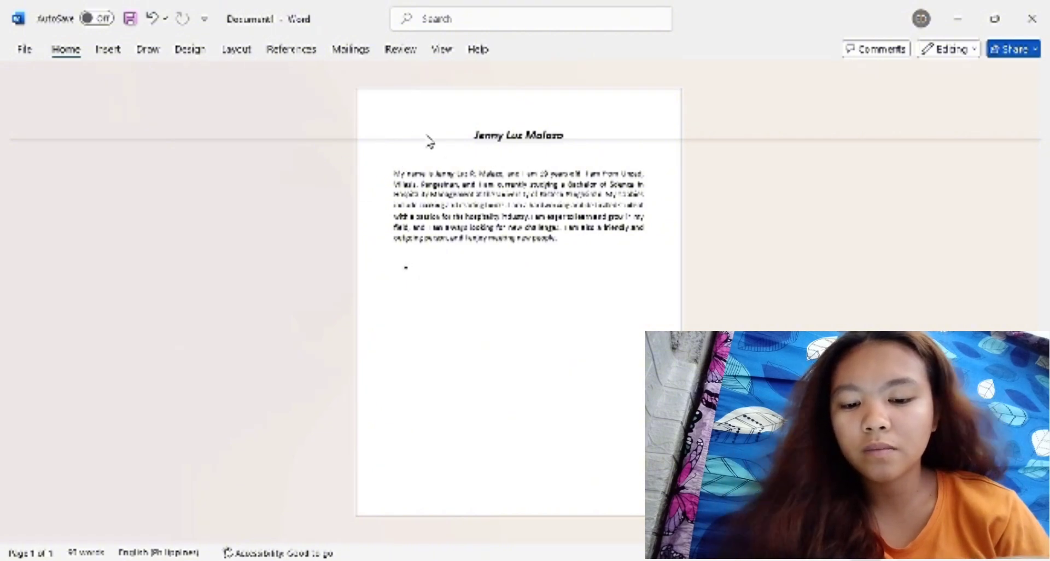
{"action": "left_click", "coordinate": [388, 141]}
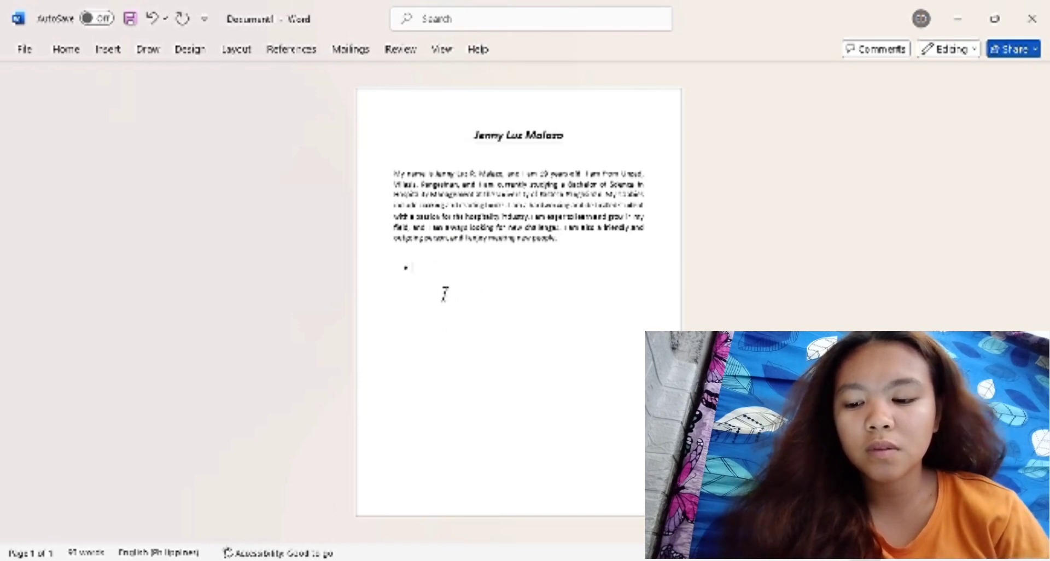
Enter "Playing volleyball" as the first bullet item, correcting the typing slips.
{"action": "type", "text": "My"}
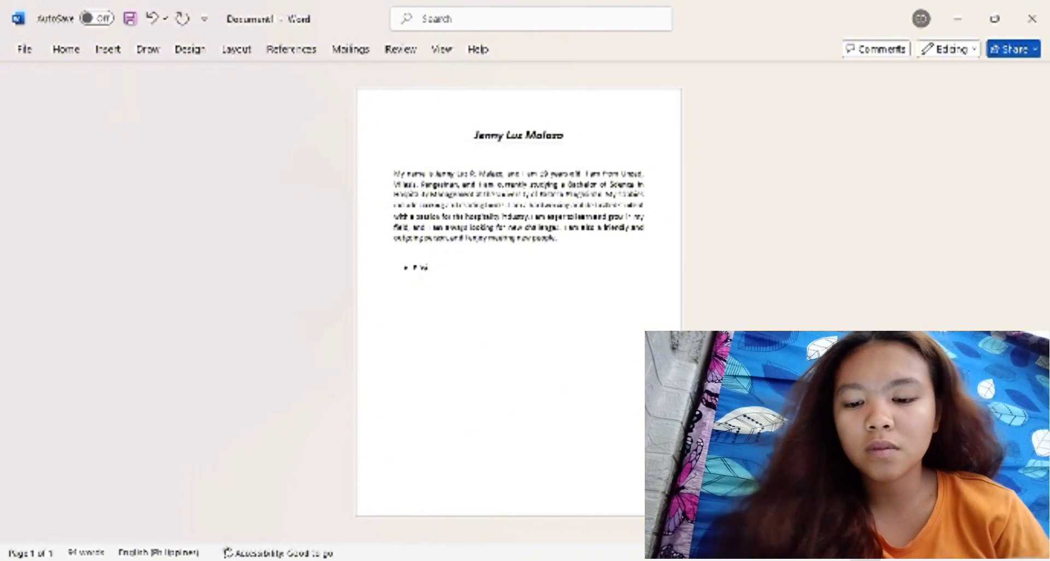
{"action": "type", "text": "aying"}
{"action": "type", "text": "olle"}
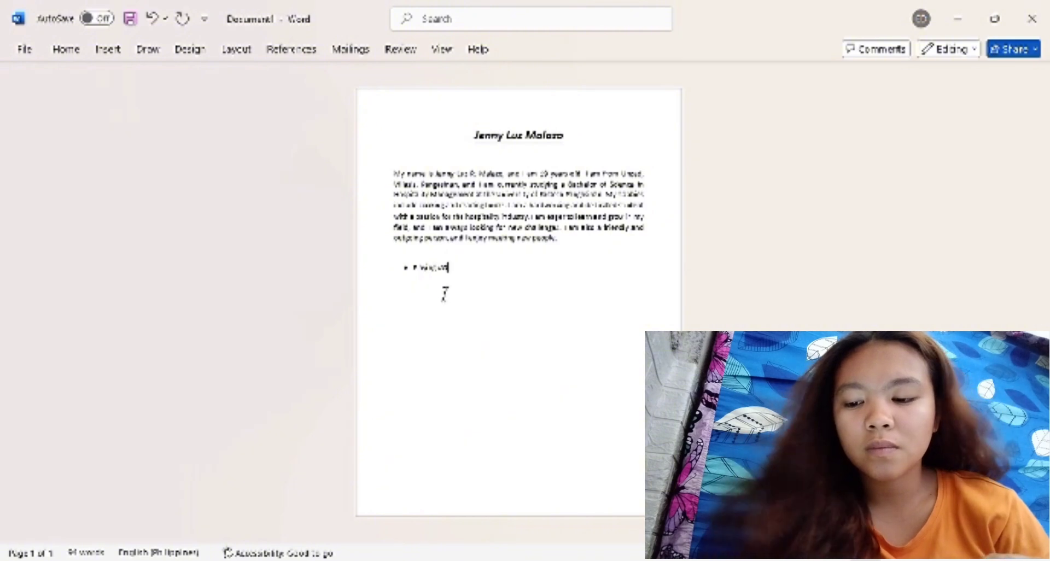
{"action": "key", "text": "BackSpace"}
{"action": "key", "text": "BackSpace"}
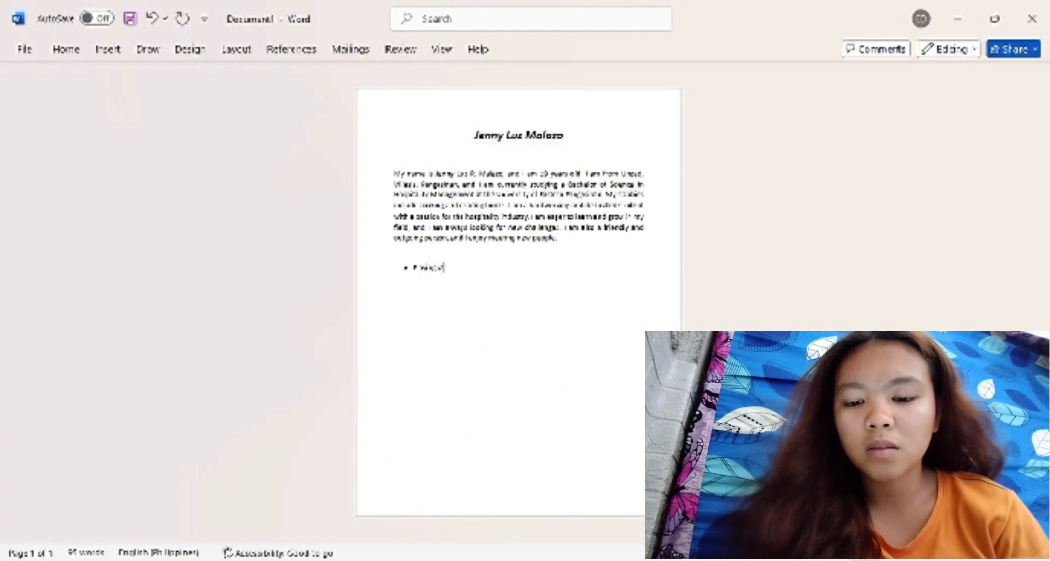
Add the bullet items "Reading" and "Travel", and end the list with an empty line below it.
{"action": "type", "text": "olleyball"}
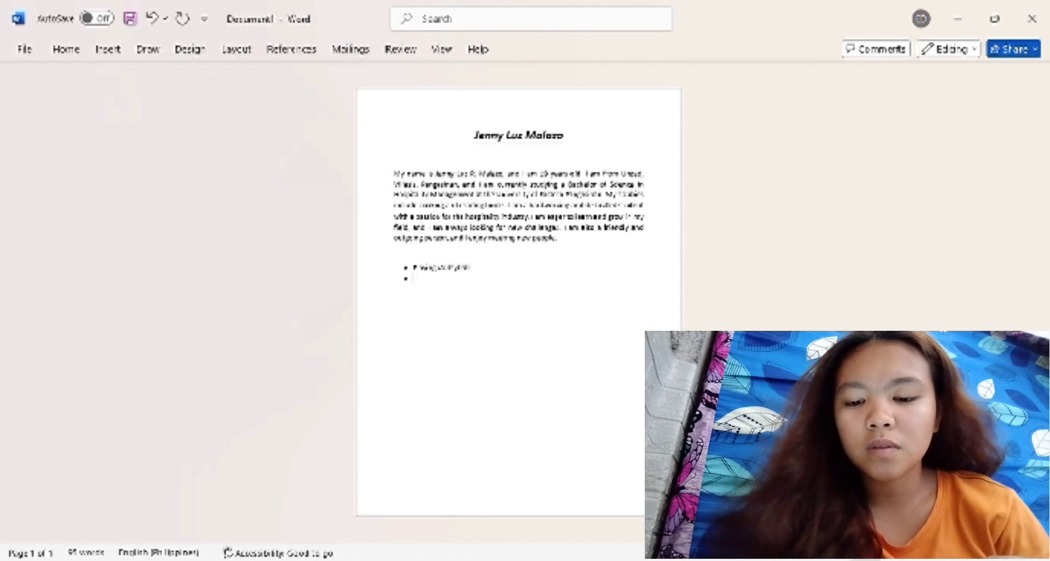
{"action": "type", "text": "Read"}
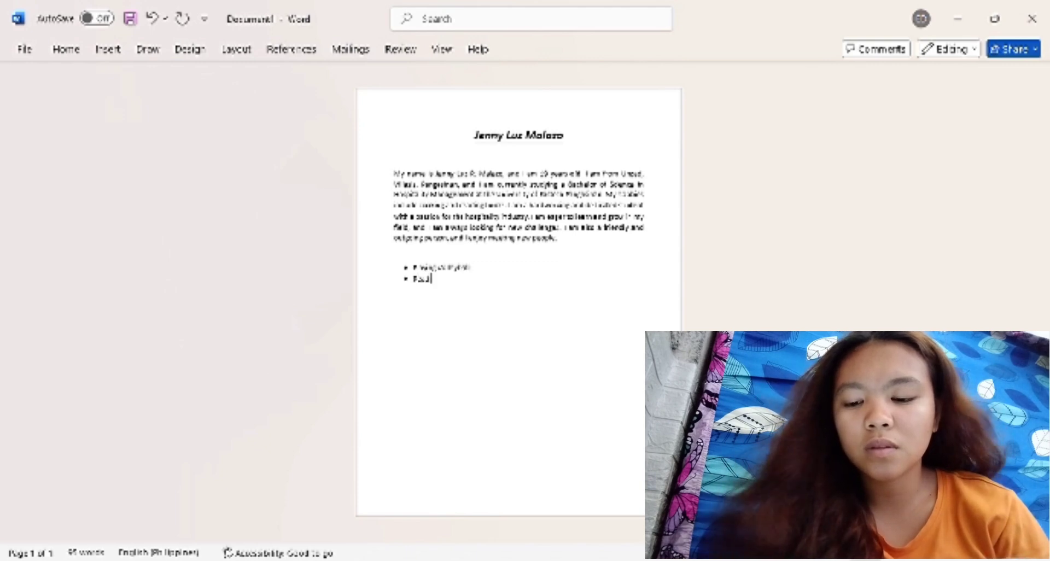
{"action": "type", "text": "ing"}
{"action": "key", "text": "Return"}
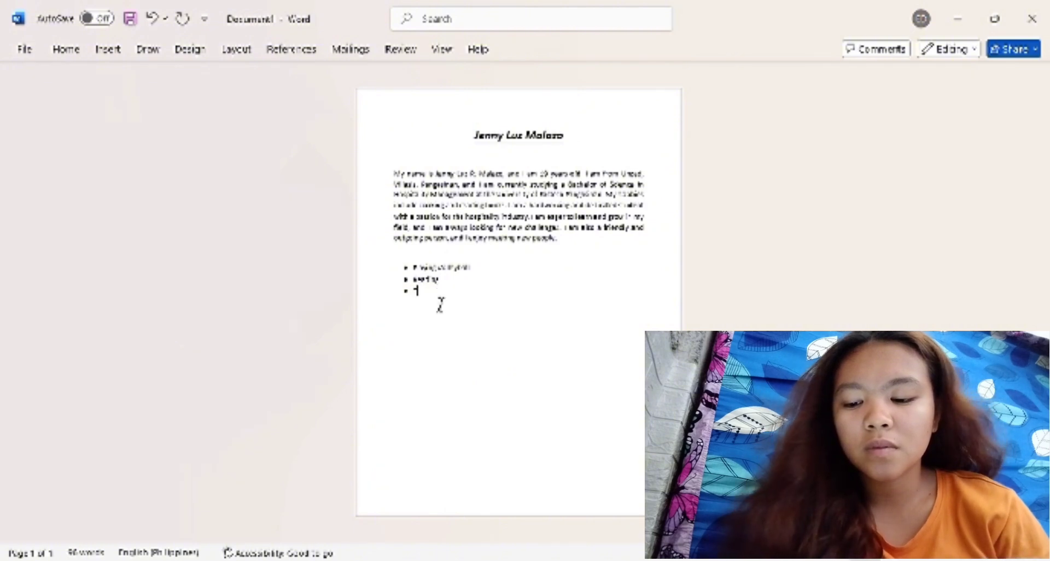
{"action": "type", "text": "Travel"}
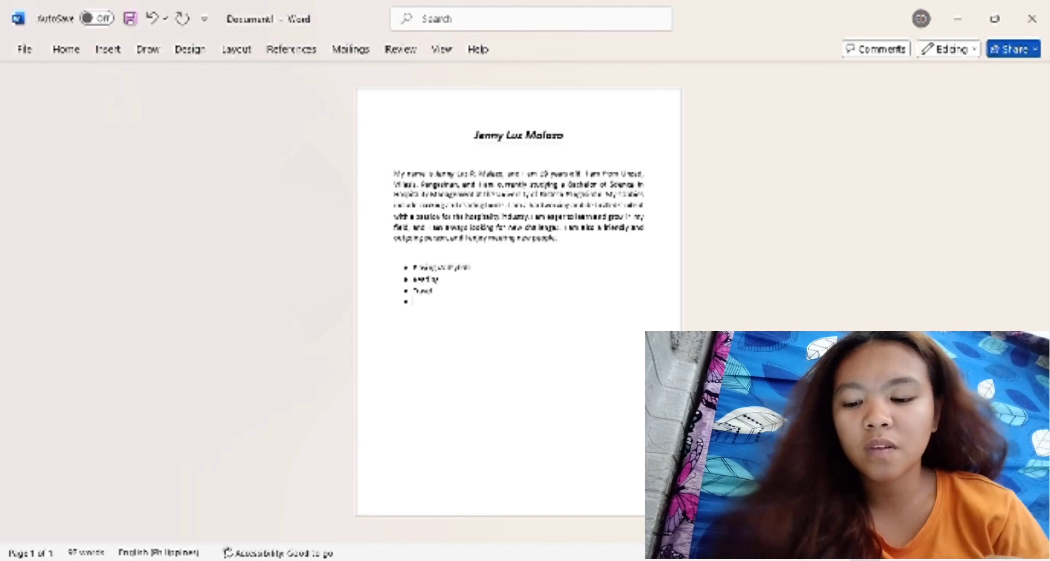
{"action": "key", "text": "Return"}
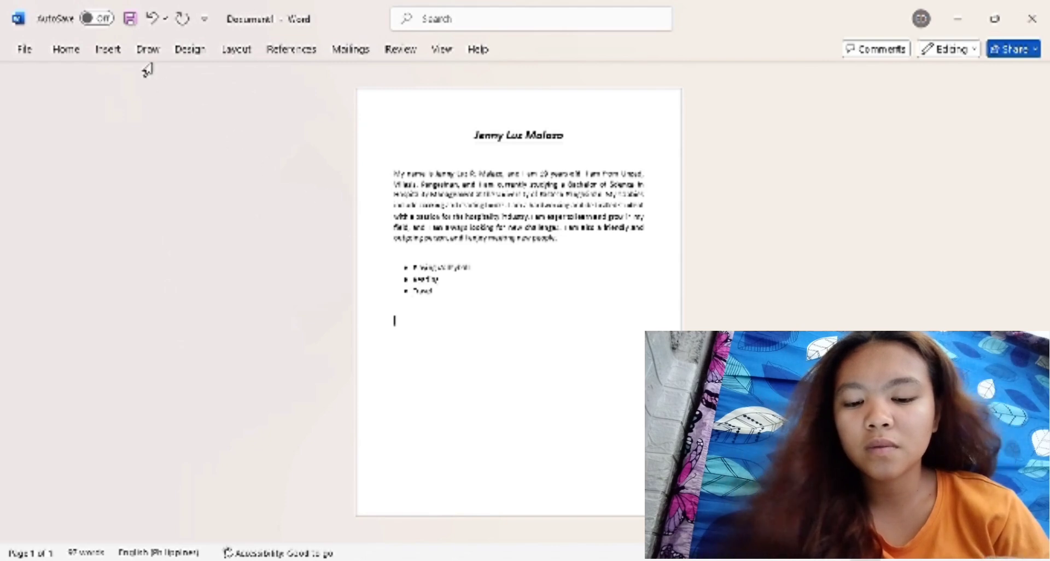
Insert the portrait photo from the computer below the bulleted list and give it a floating text-wrapping layout.
{"action": "left_click", "coordinate": [67, 50]}
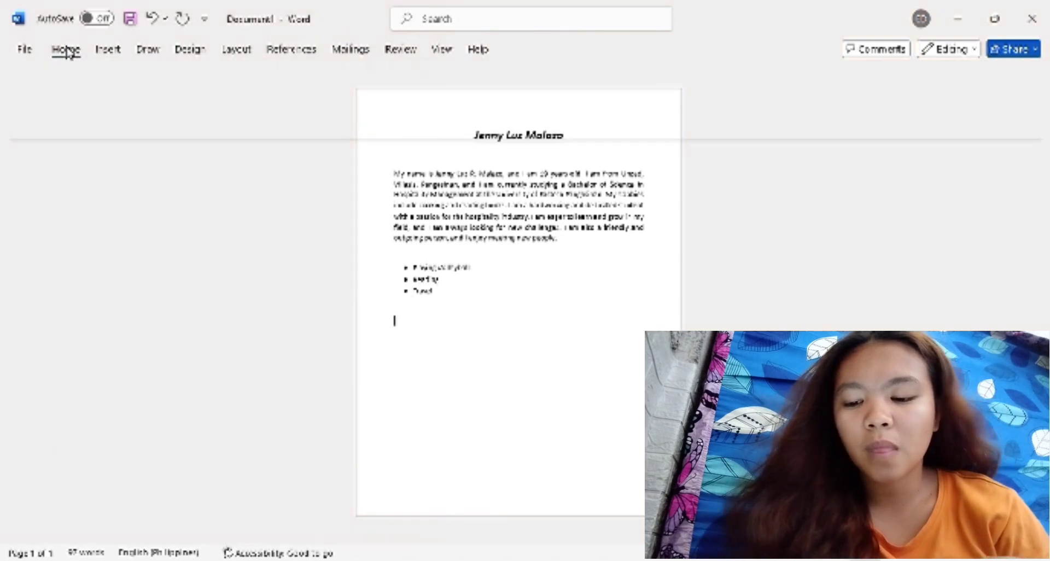
{"action": "left_click", "coordinate": [108, 50]}
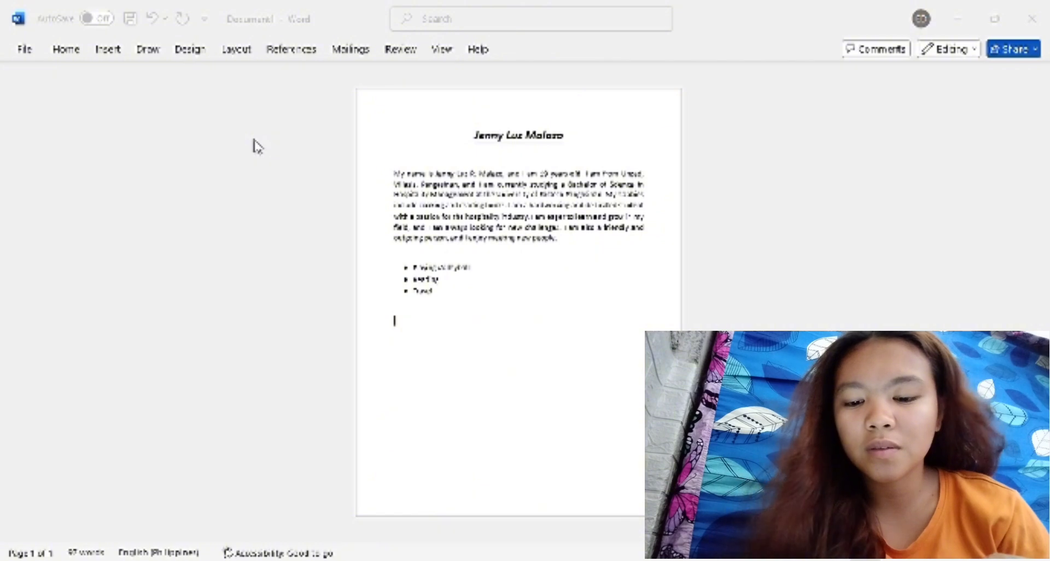
{"action": "double_click", "coordinate": [327, 148]}
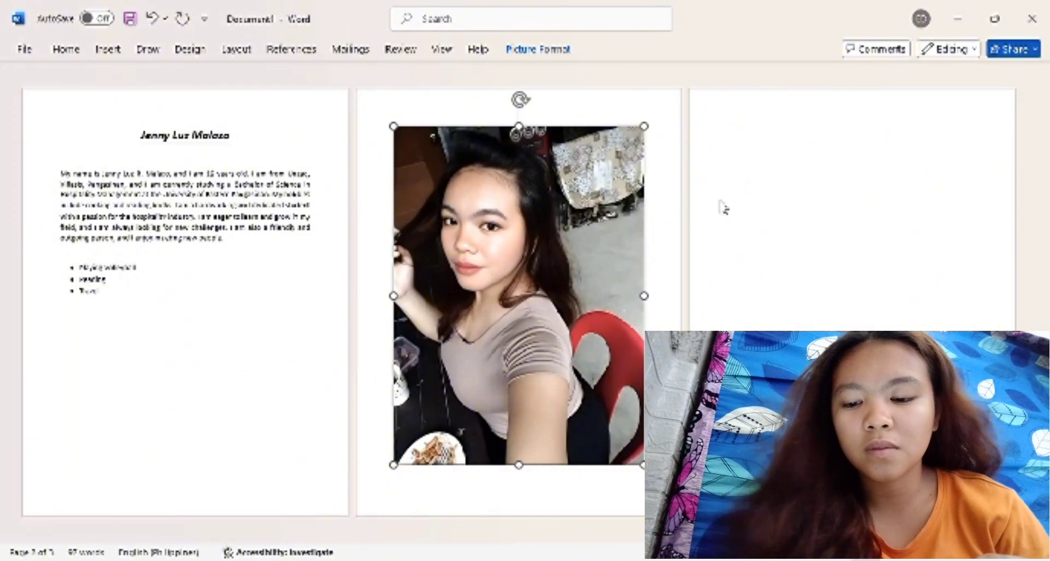
{"action": "left_click", "coordinate": [710, 244]}
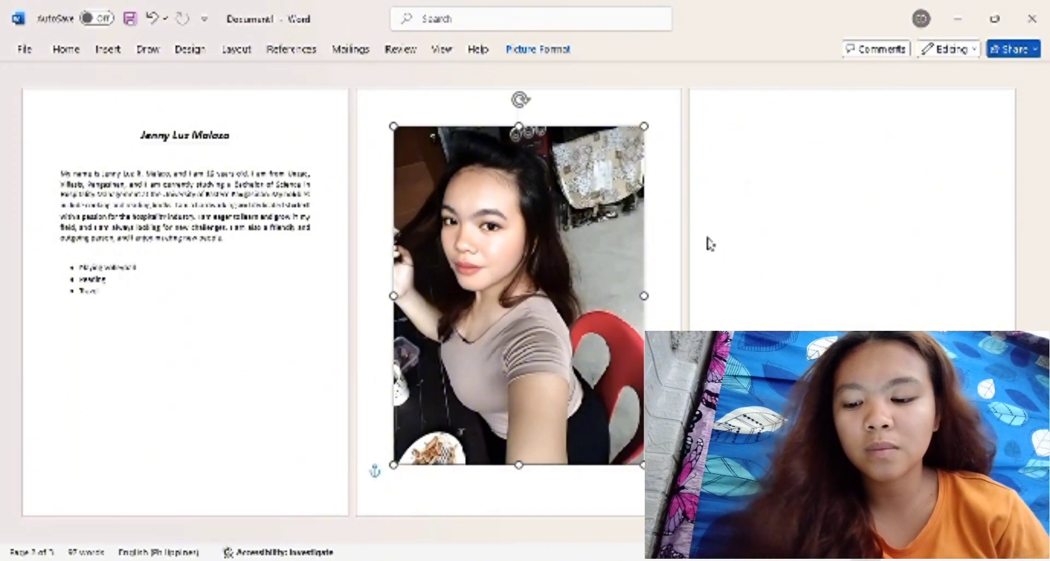